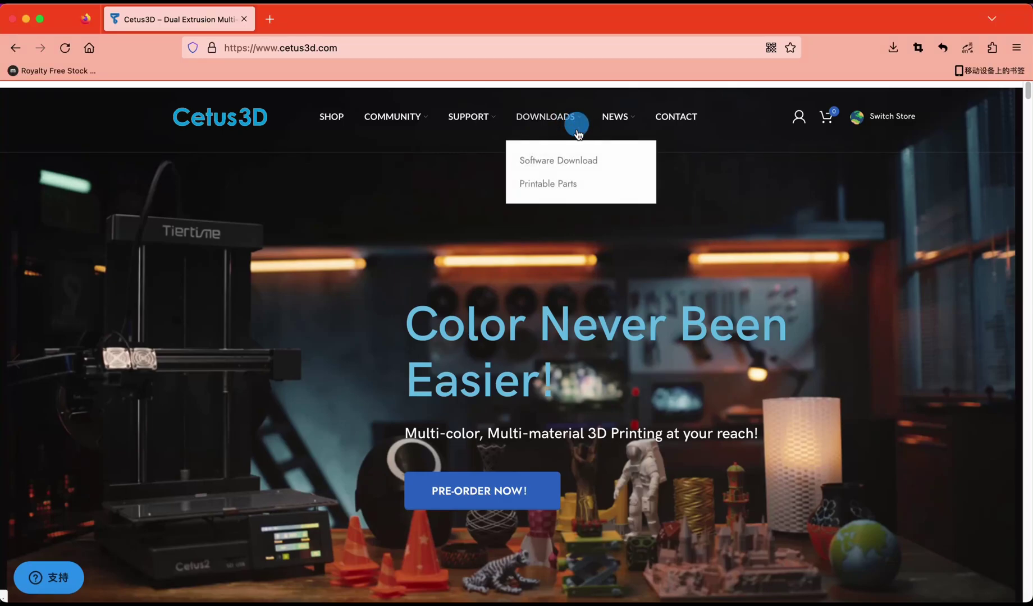
# Download the Cetus2 Firmware 1038 package and select the zip beside the 233 SD card window
pyautogui.click(585, 162)
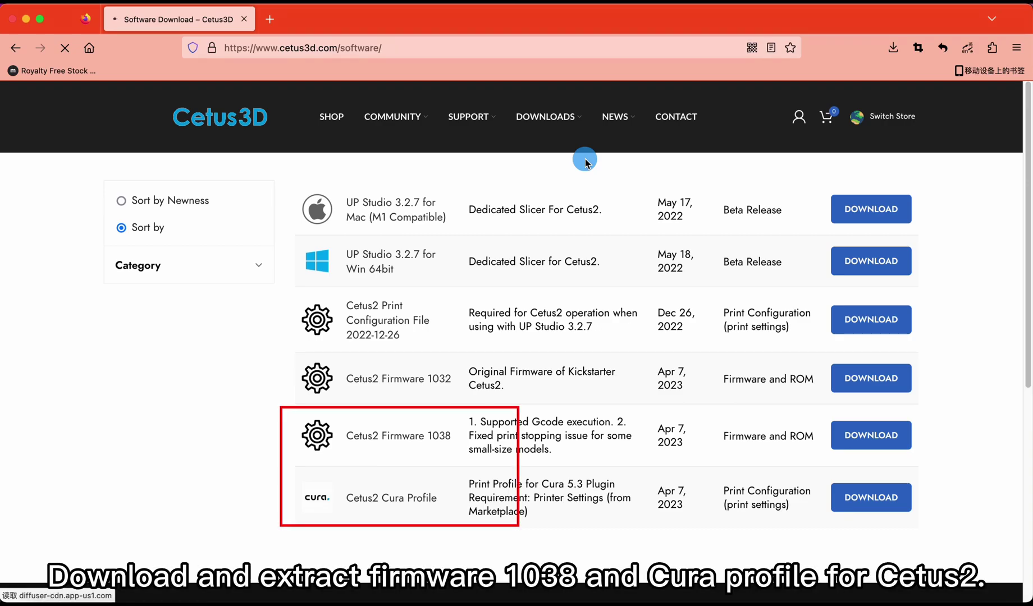
pyautogui.click(886, 437)
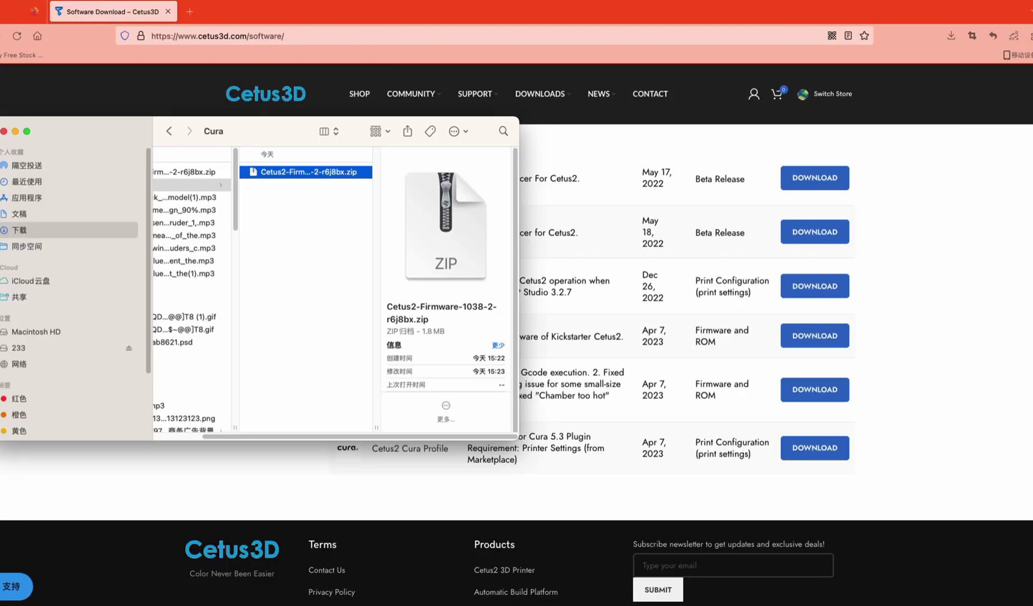
pyautogui.press('super+n')
pyautogui.moveTo(571, 189); pyautogui.dragTo(794, 134)
pyautogui.click(323, 172)
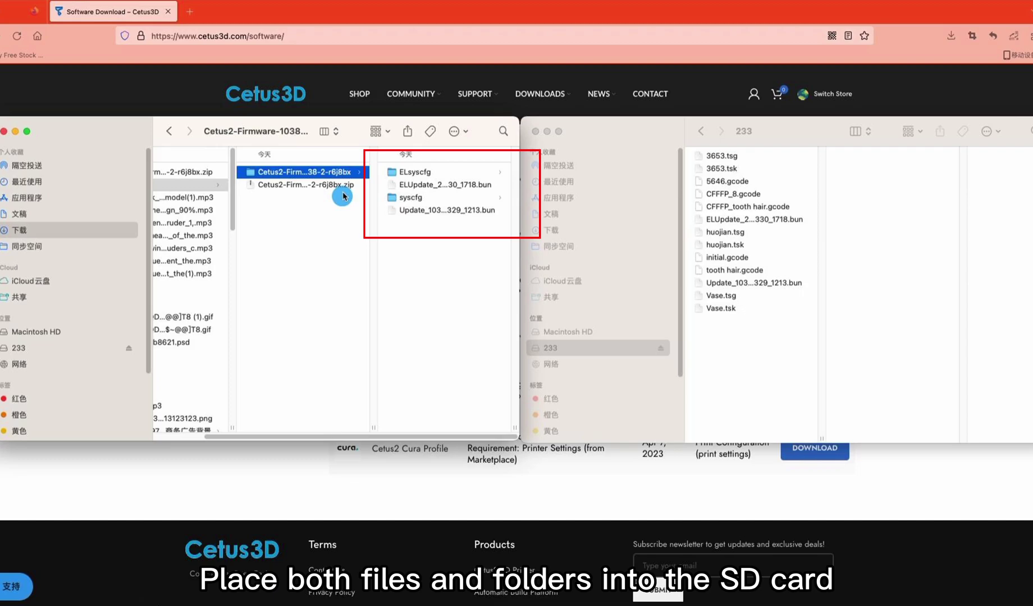
# Copy ELsyscfg, ELUpdate, syscfg and Update onto the 233 SD card, then eject it
pyautogui.moveTo(440, 249); pyautogui.dragTo(404, 190)
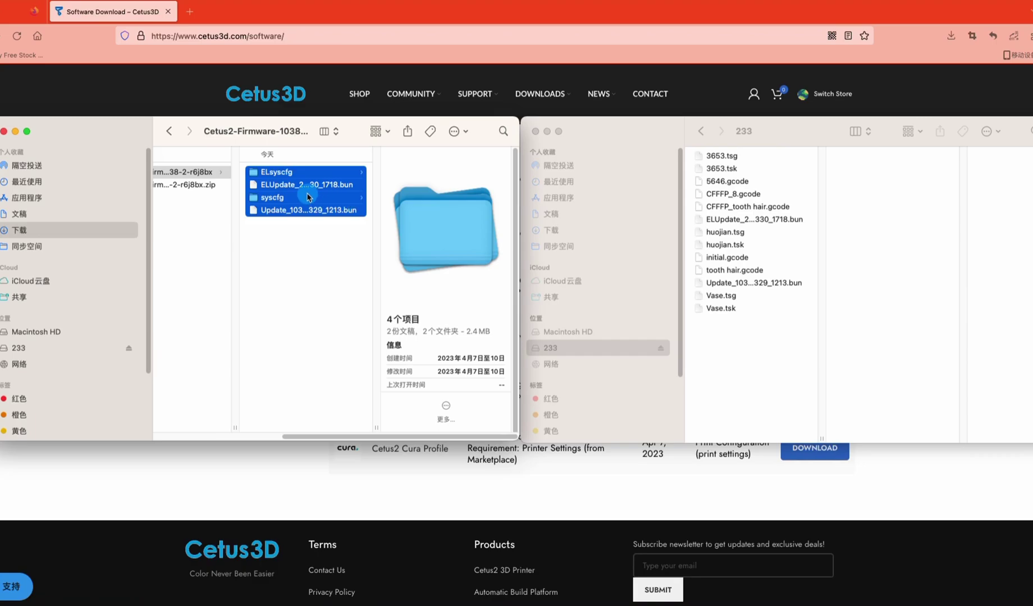
pyautogui.moveTo(307, 197); pyautogui.dragTo(724, 376)
pyautogui.press('super+w')
pyautogui.rightClick(85, 348)
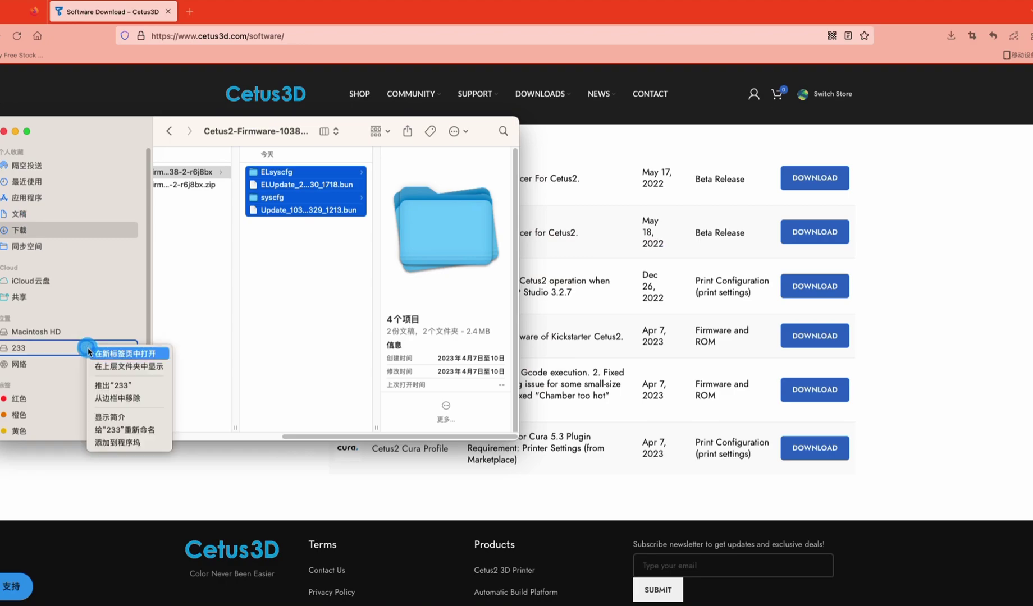
pyautogui.click(112, 386)
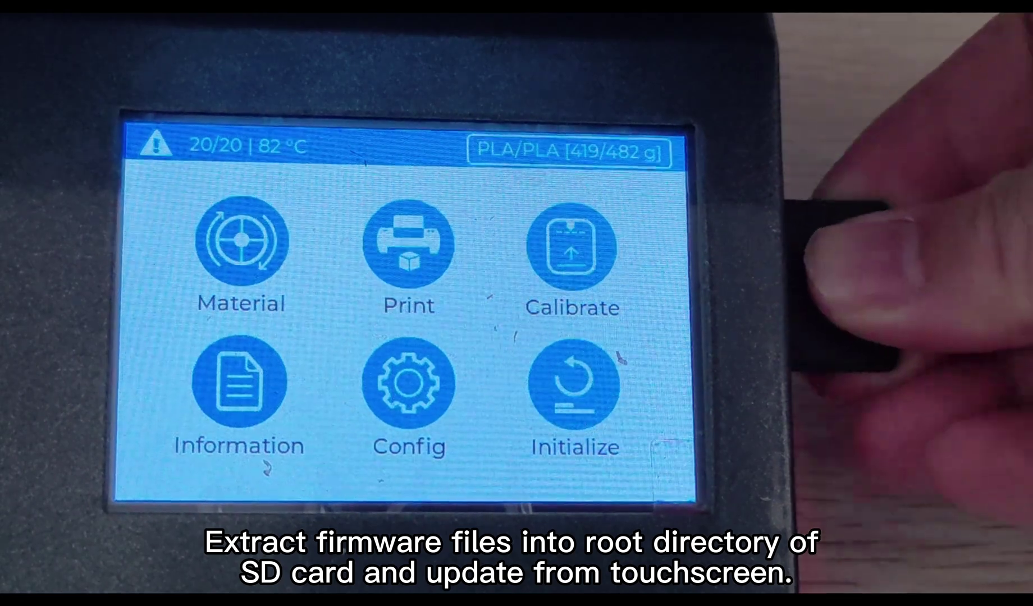
# Run the firmware update from the SD card and confirm Information shows Firmware 1038
pyautogui.click(239, 381)
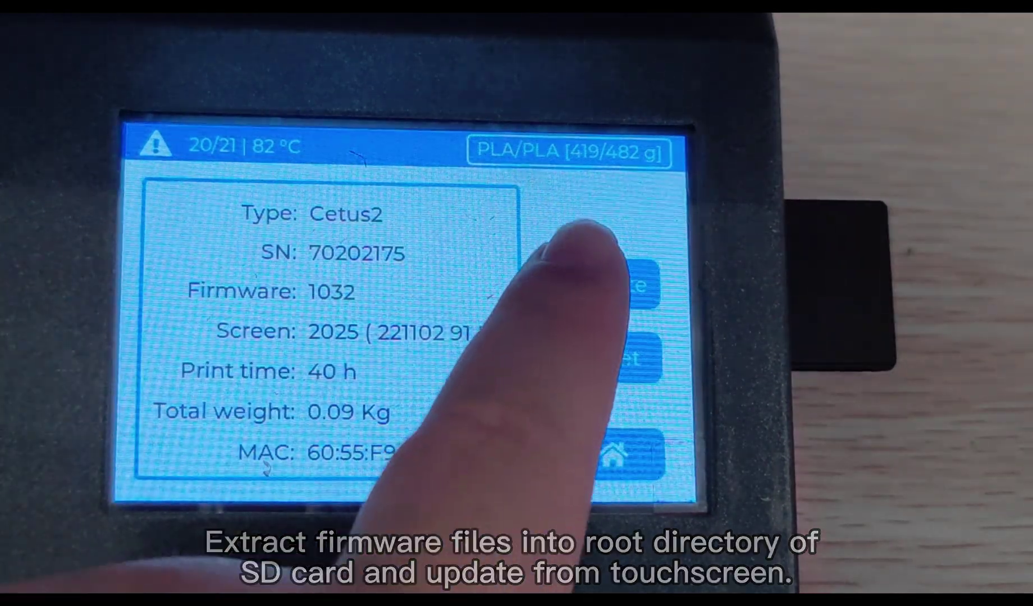
pyautogui.click(606, 281)
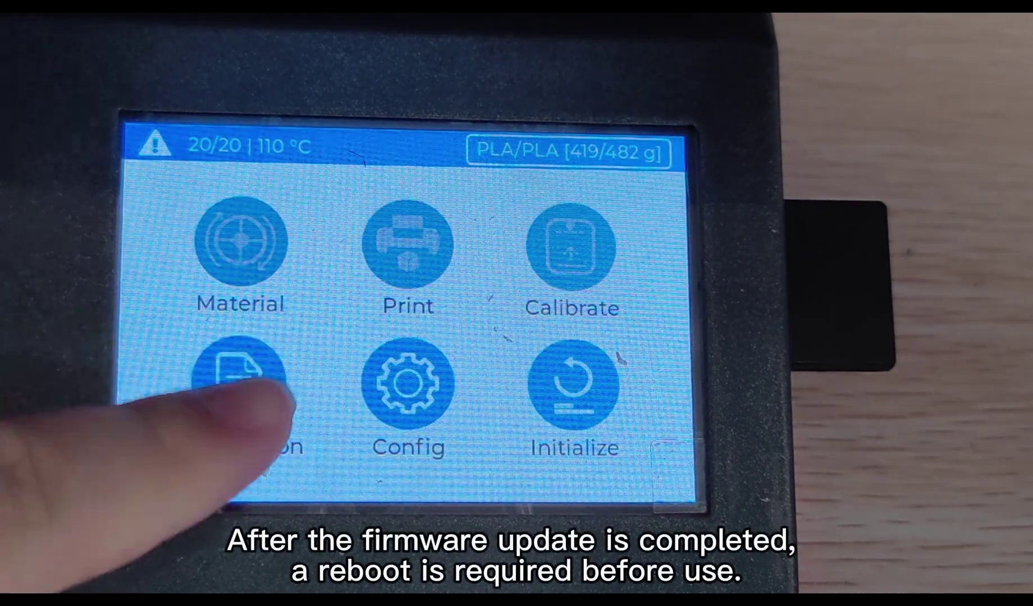
pyautogui.click(236, 387)
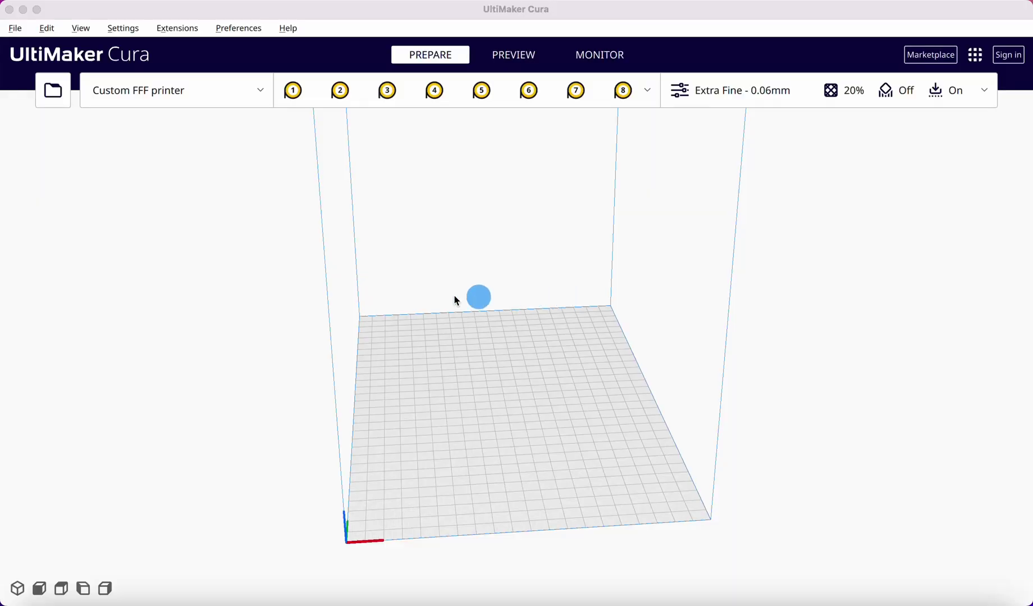
# Add a non-networked Custom FFF printer under Non UltiMaker printers
pyautogui.click(218, 99)
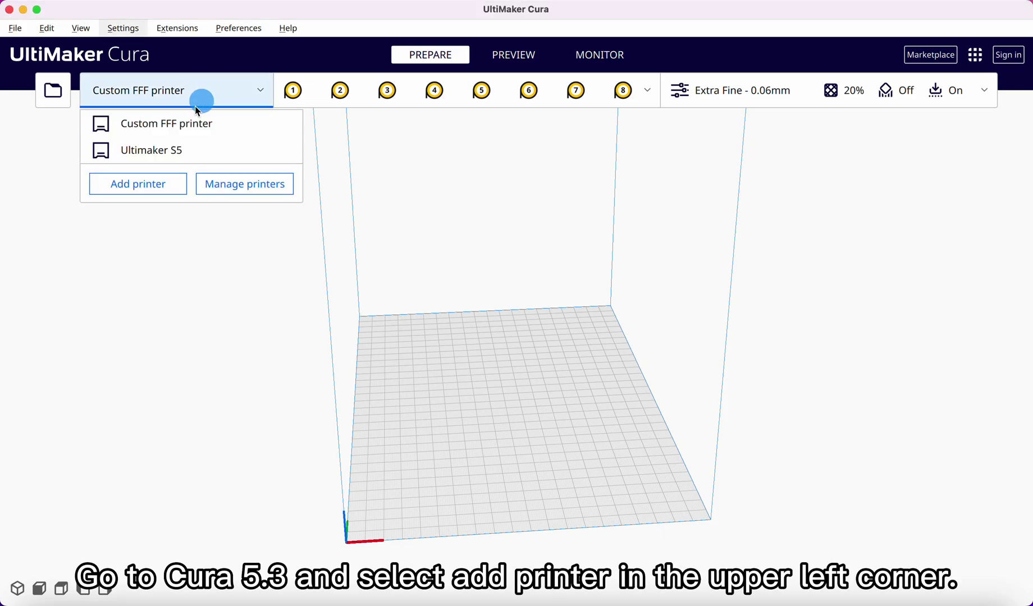
pyautogui.click(164, 190)
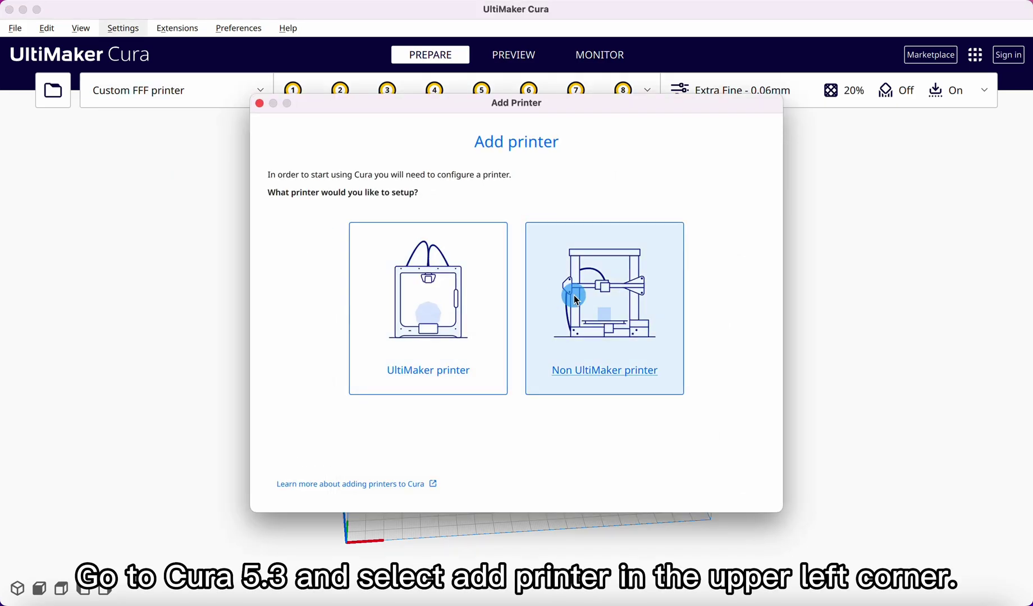
pyautogui.click(595, 301)
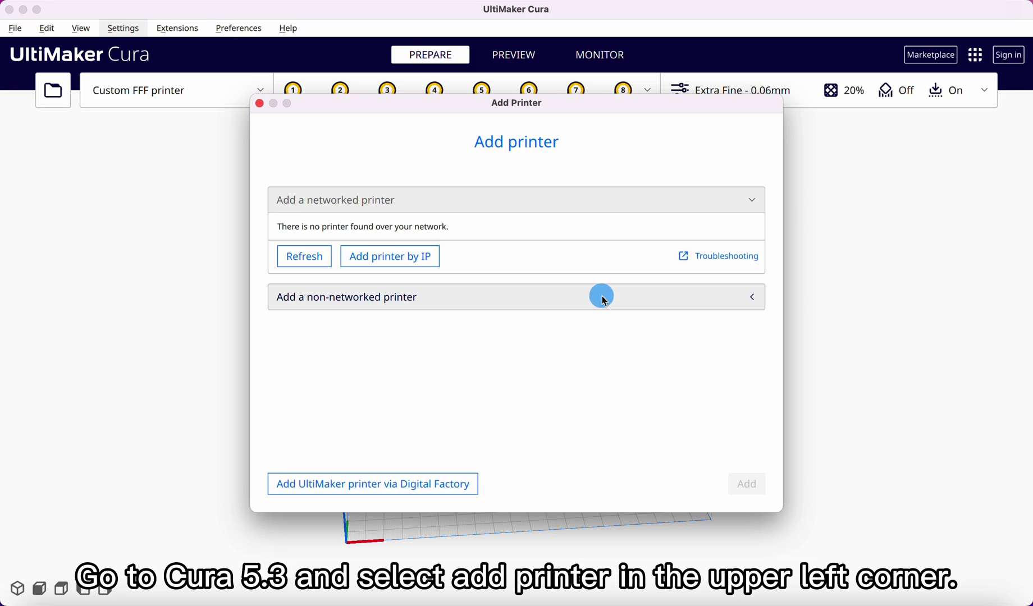
pyautogui.click(603, 301)
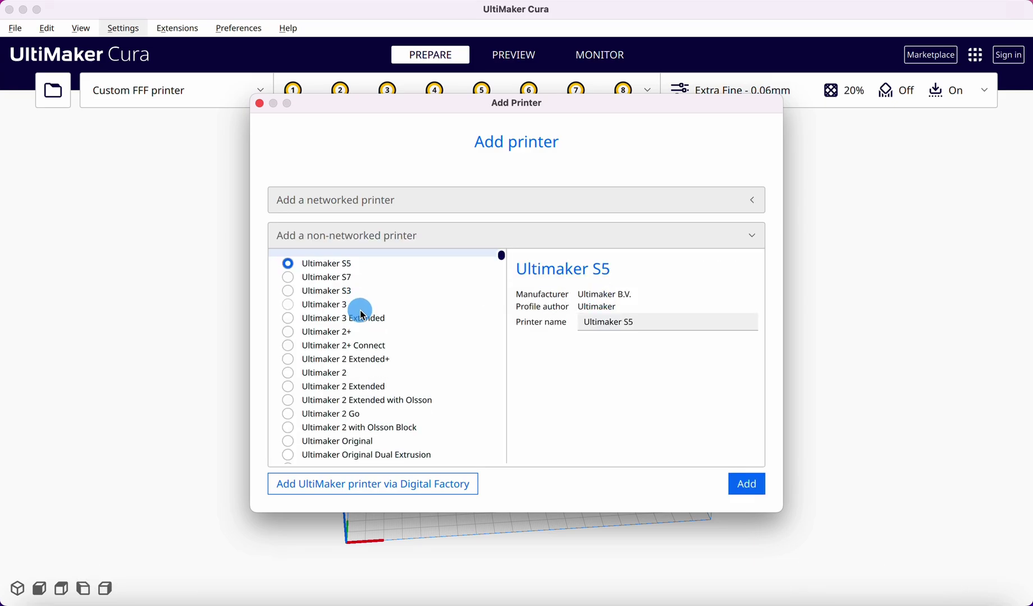
pyautogui.scroll(-5, 360, 311)
pyautogui.click(306, 401)
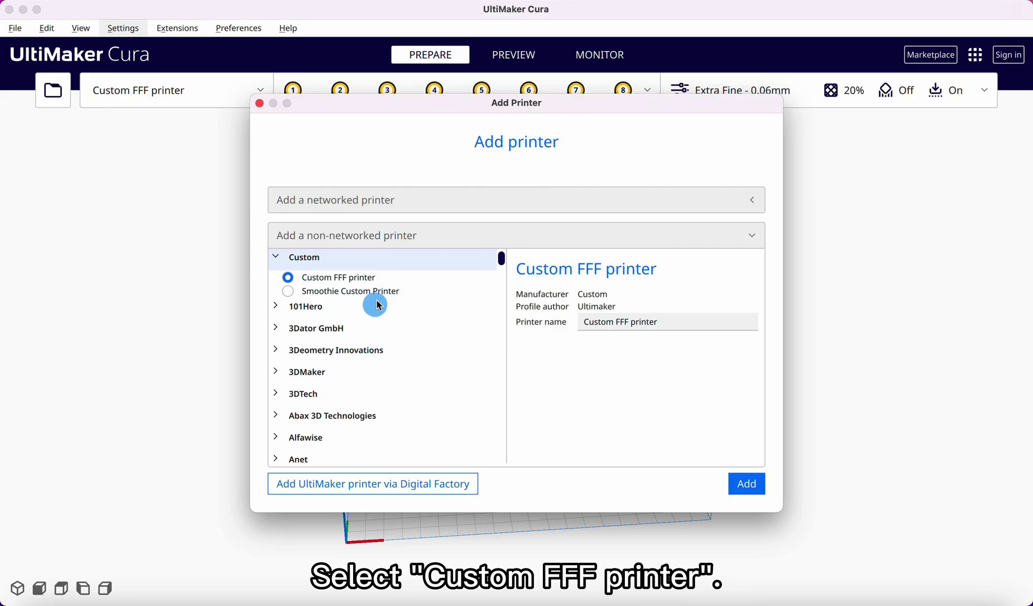
pyautogui.click(746, 484)
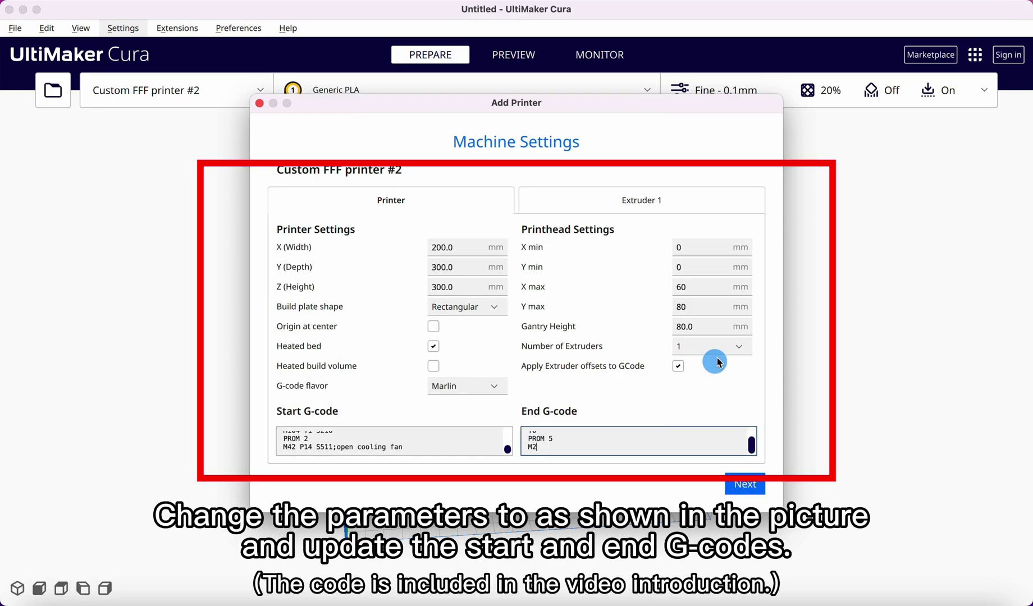
# Set Number of Extruders to 8, check the extruder nozzle settings, and finish machine setup
pyautogui.click(716, 348)
pyautogui.click(681, 489)
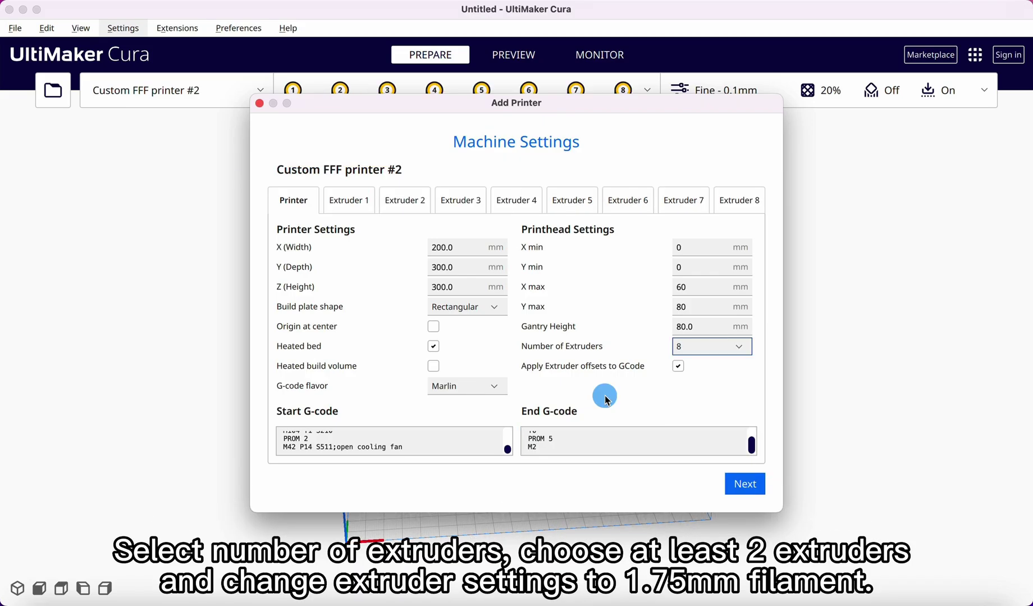
pyautogui.click(360, 200)
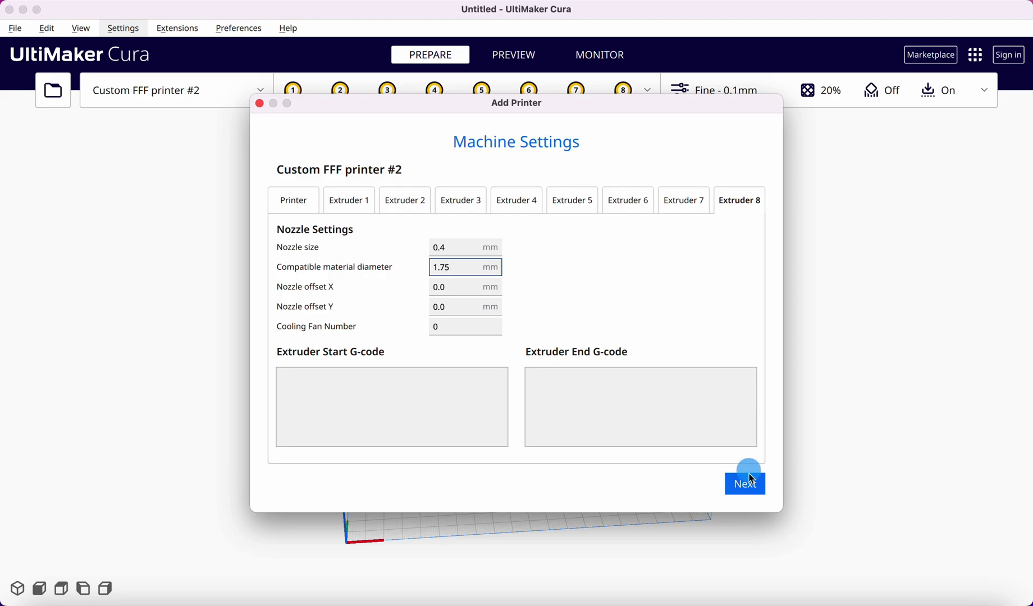
pyautogui.click(751, 478)
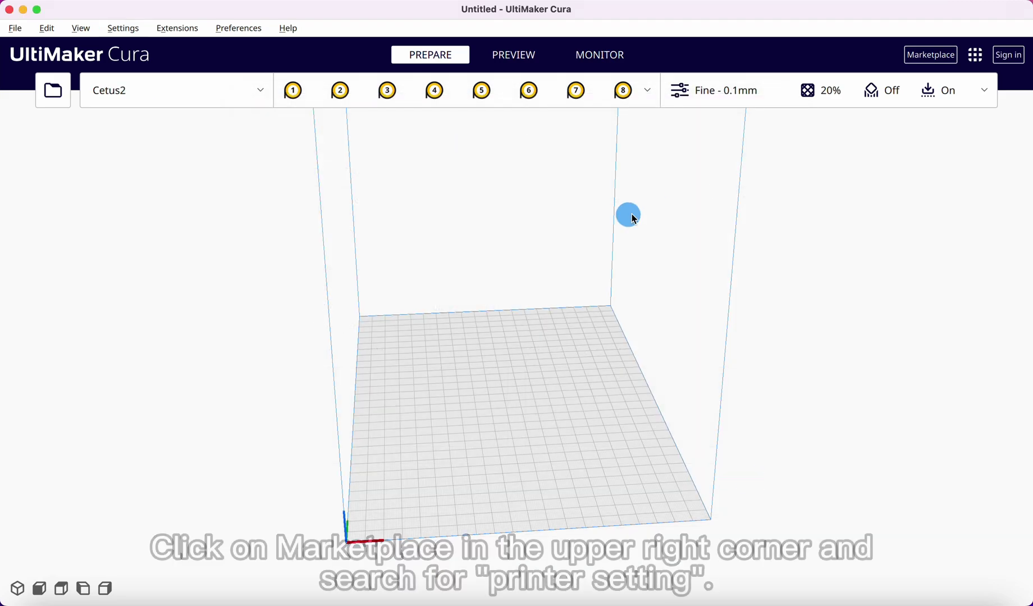
# Search the Marketplace for 'printer setting' and install Printer Settings, accepting its licence
pyautogui.click(923, 55)
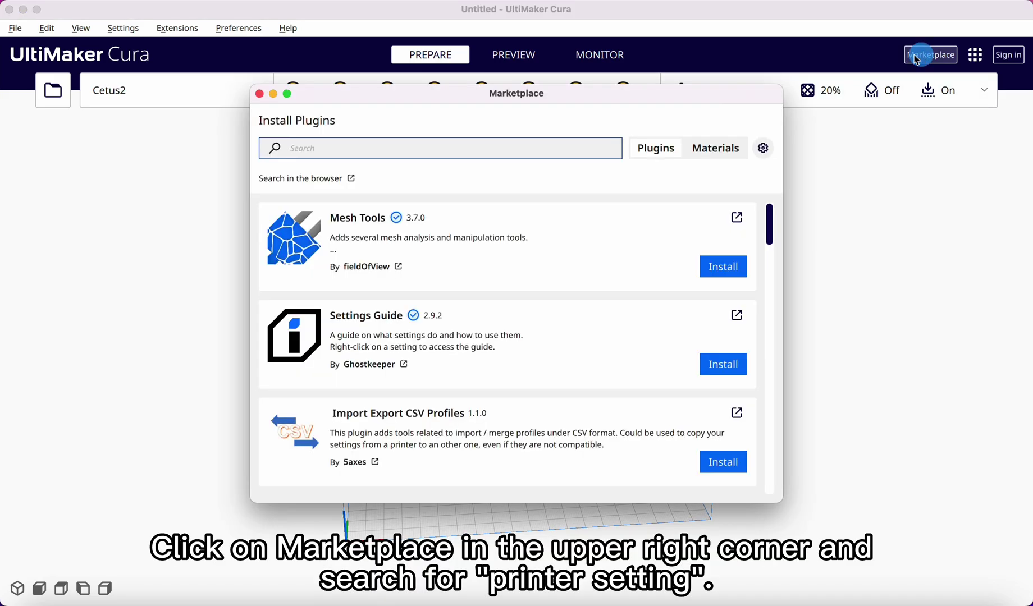
pyautogui.write('printer setting')
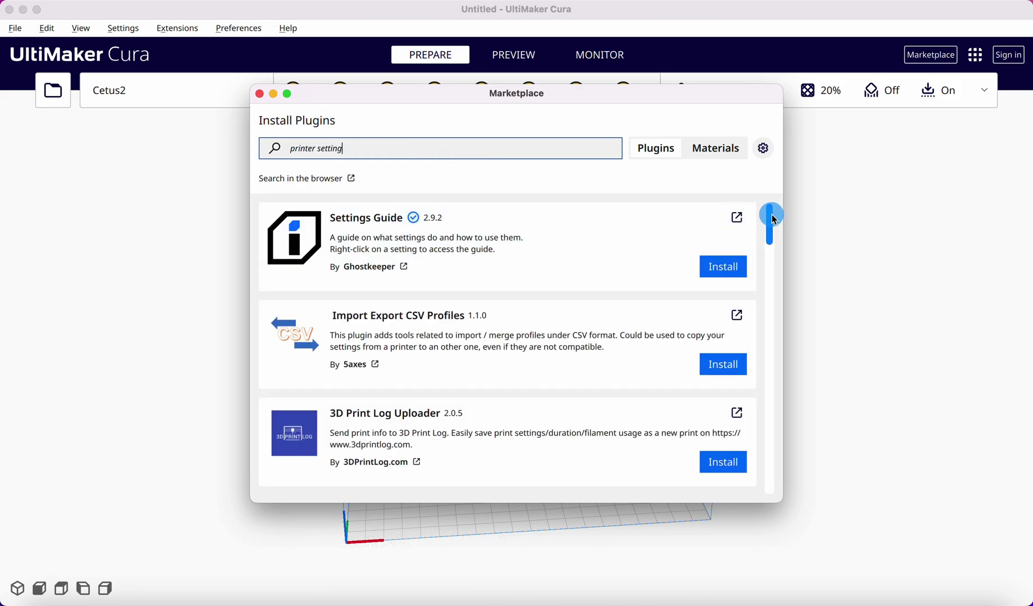
pyautogui.moveTo(774, 219); pyautogui.dragTo(777, 459)
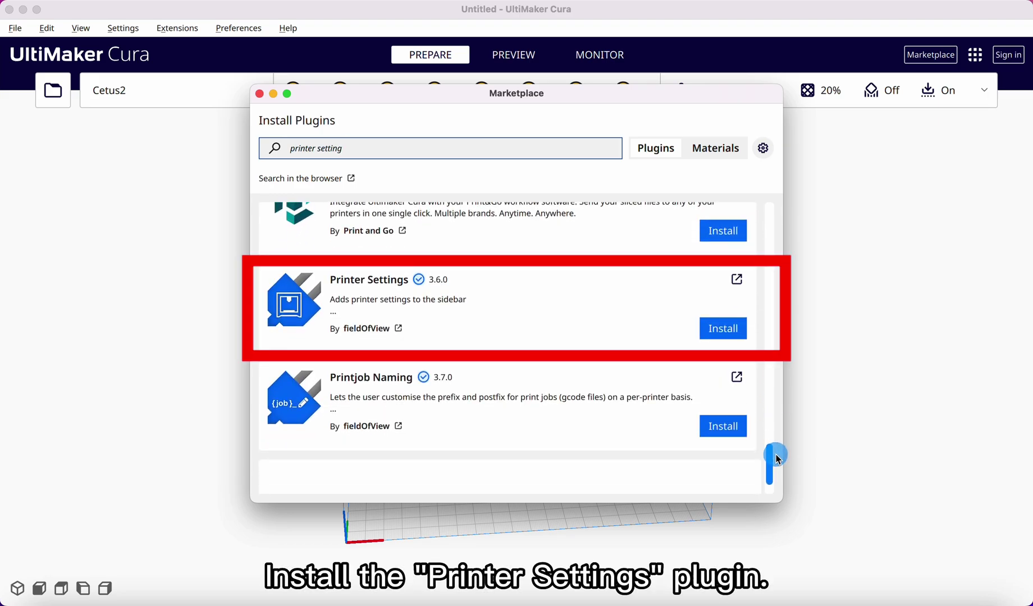
pyautogui.moveTo(777, 459); pyautogui.dragTo(778, 459)
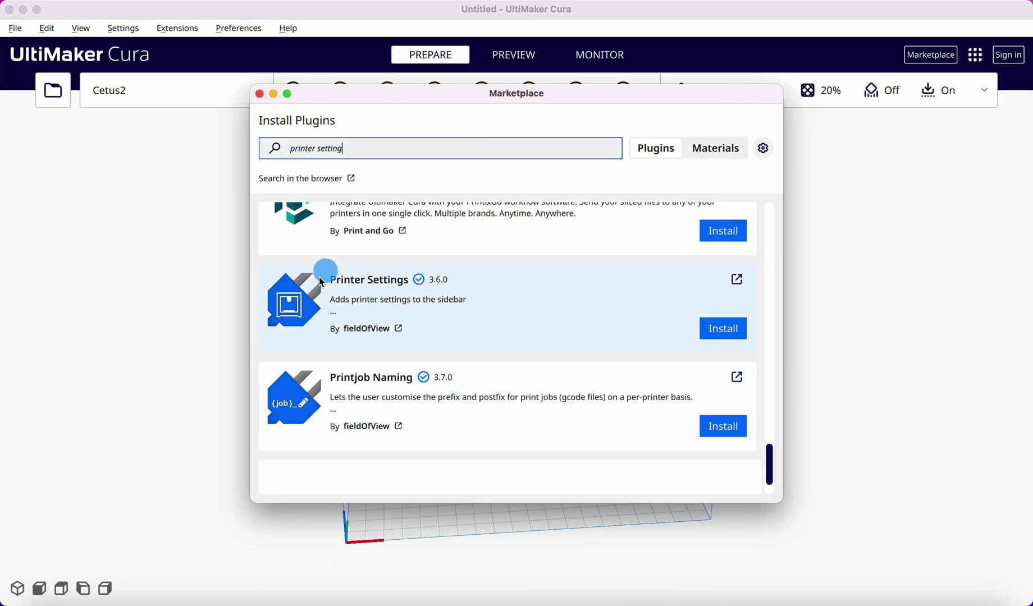
pyautogui.click(723, 329)
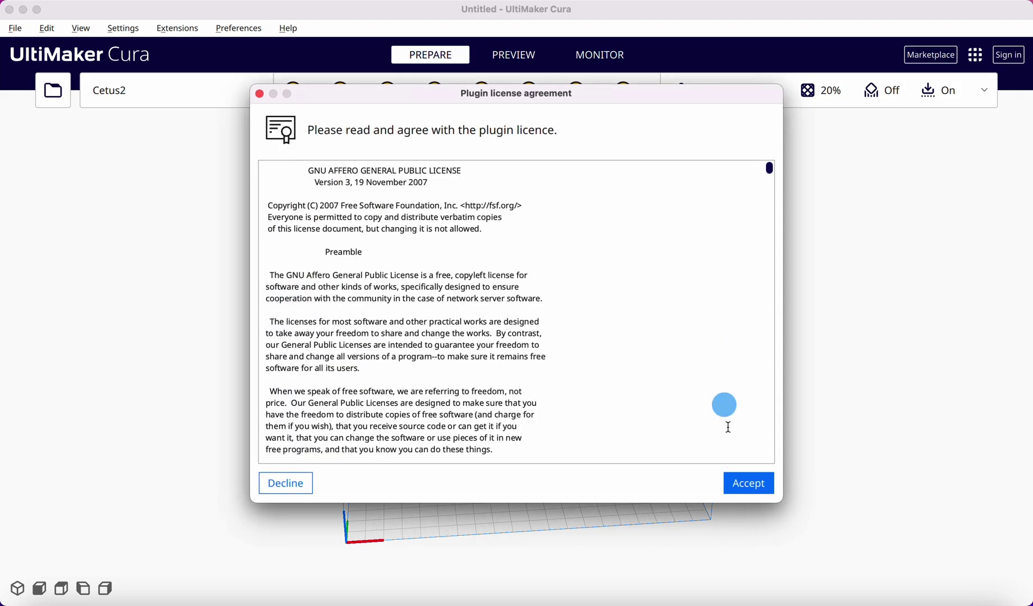
pyautogui.click(746, 485)
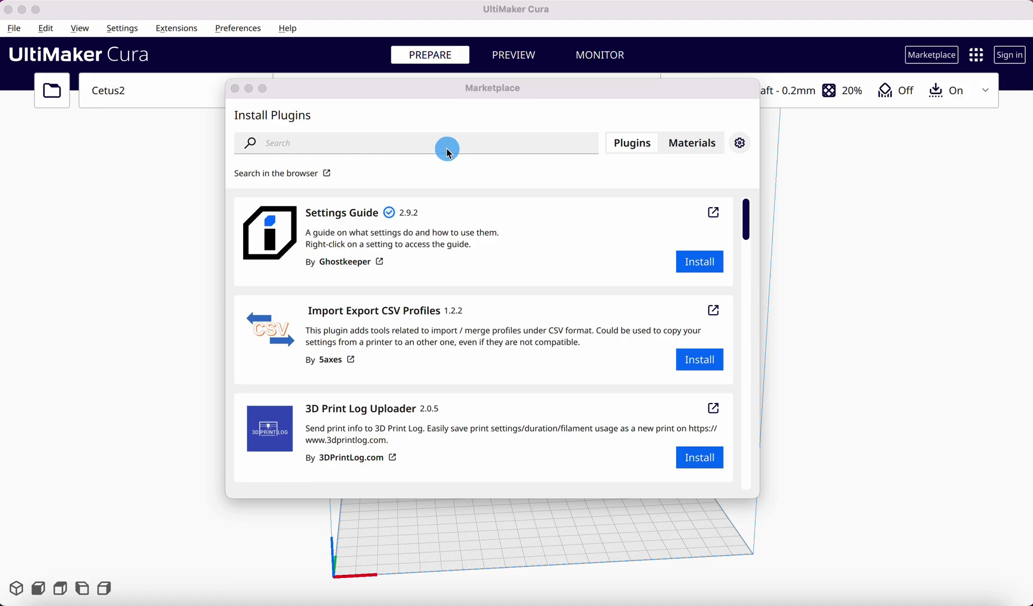
# Search for 'Z Offset Setting' and install that plugin, accepting its licence
pyautogui.click(437, 142)
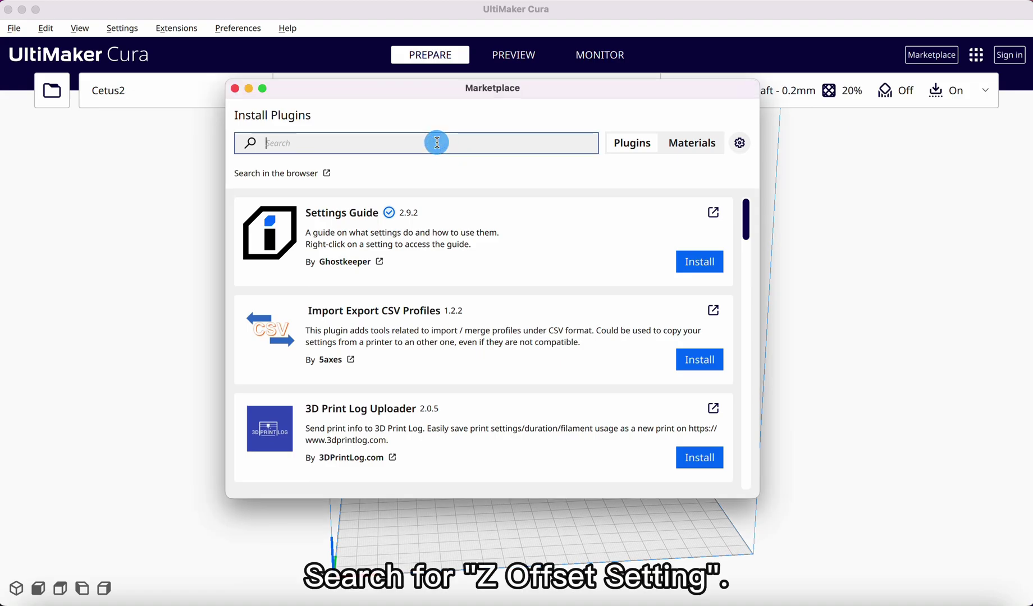
pyautogui.write('Z Offset Setting')
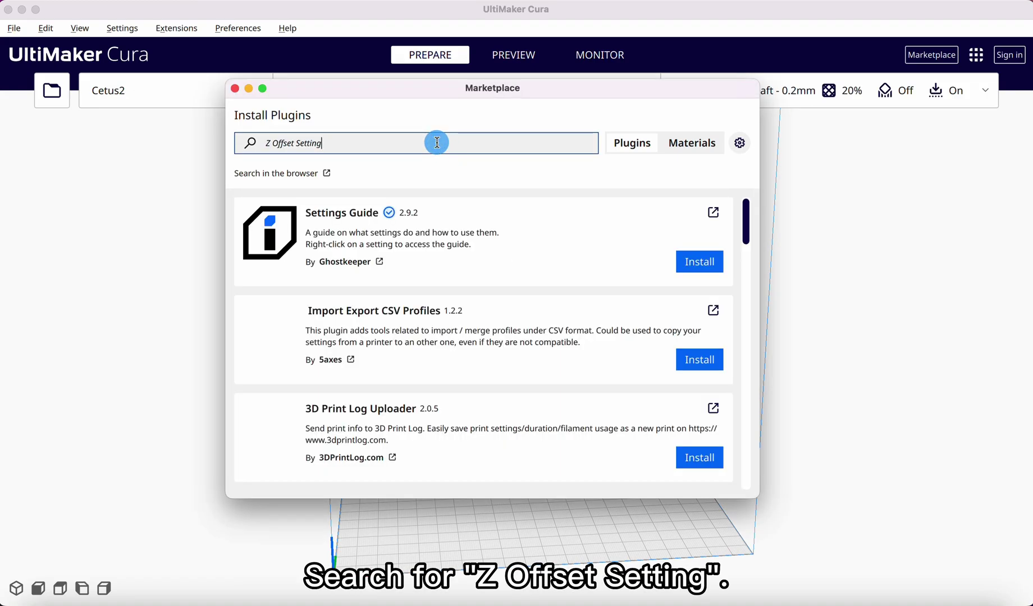
pyautogui.moveTo(750, 219); pyautogui.dragTo(749, 468)
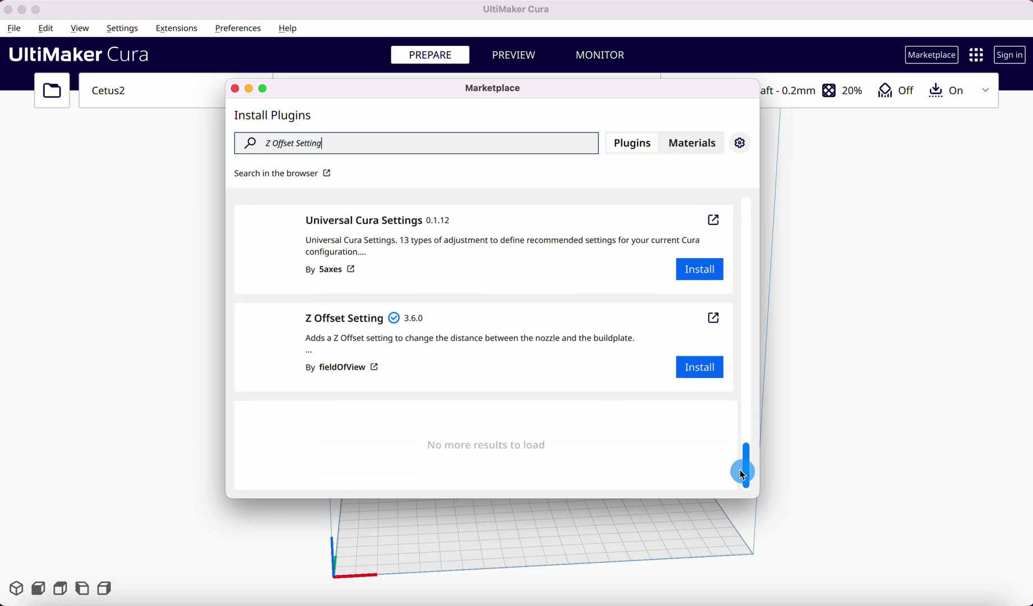
pyautogui.click(689, 373)
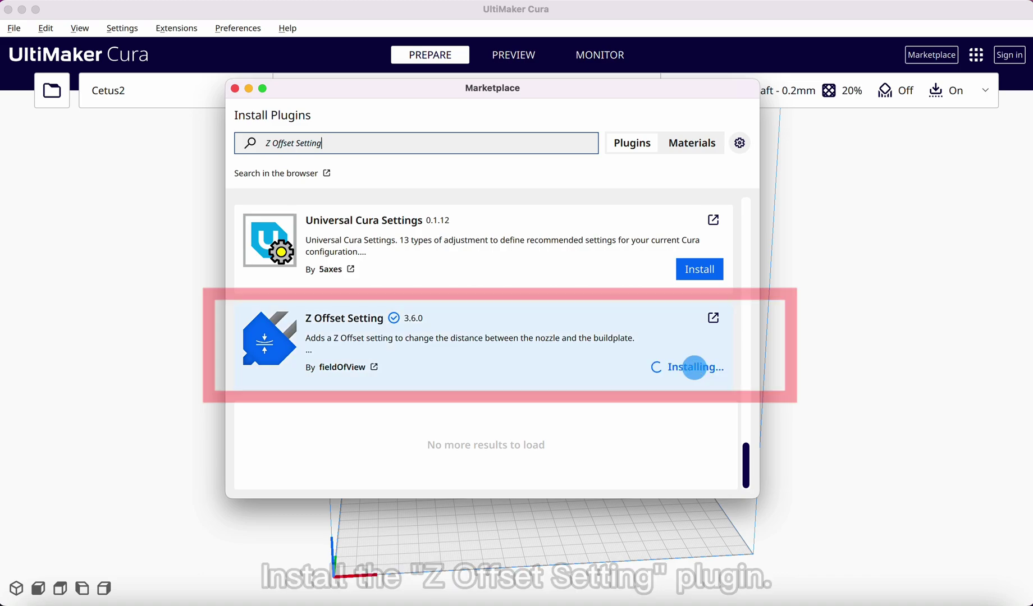
pyautogui.click(751, 483)
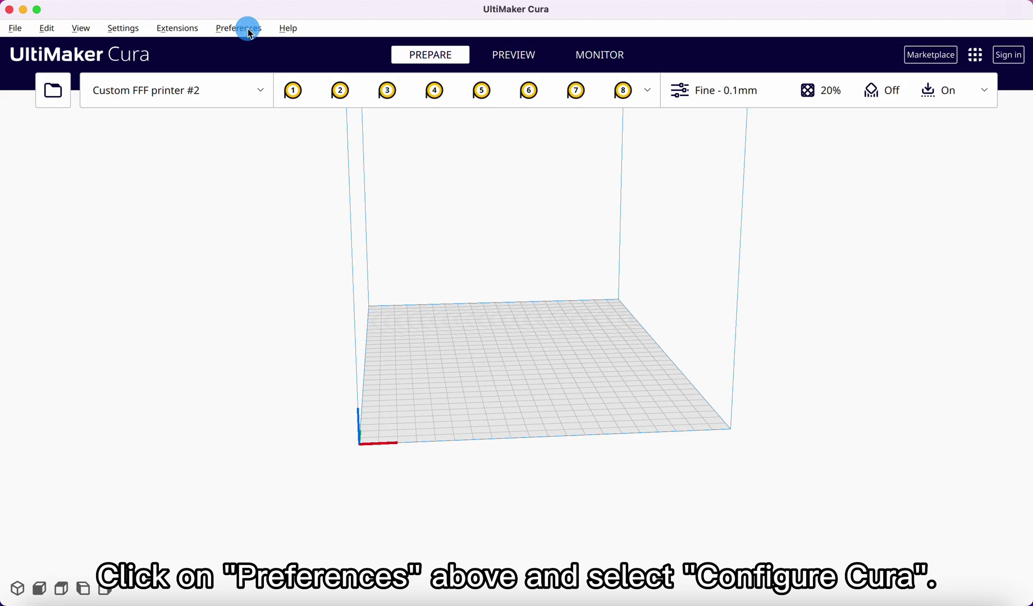
# Import the cetus2 .curaprofile from Downloads in Preferences > Profiles
pyautogui.click(250, 34)
pyautogui.click(251, 51)
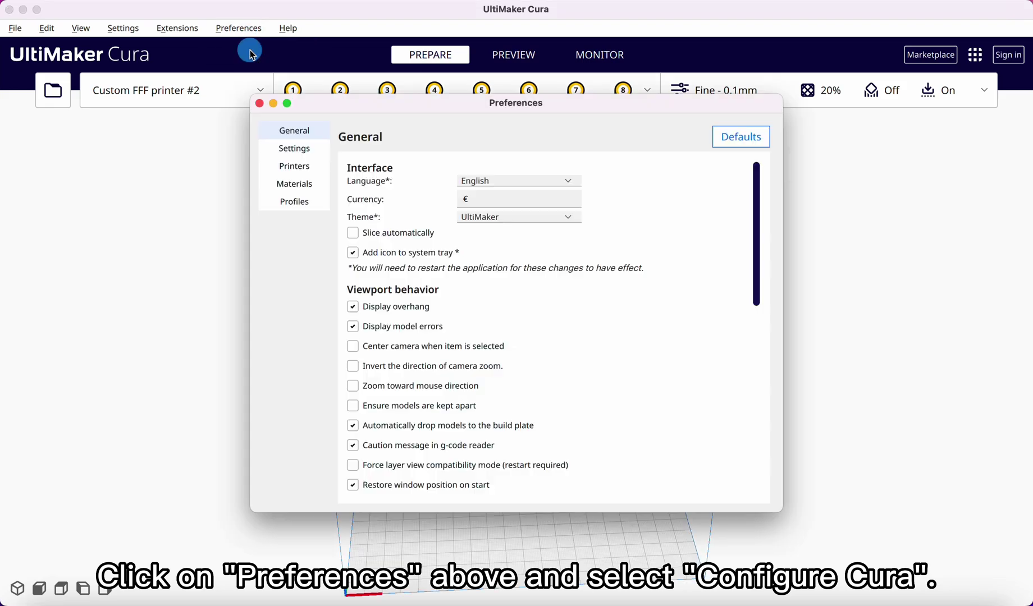
pyautogui.click(307, 203)
pyautogui.click(742, 137)
pyautogui.click(318, 241)
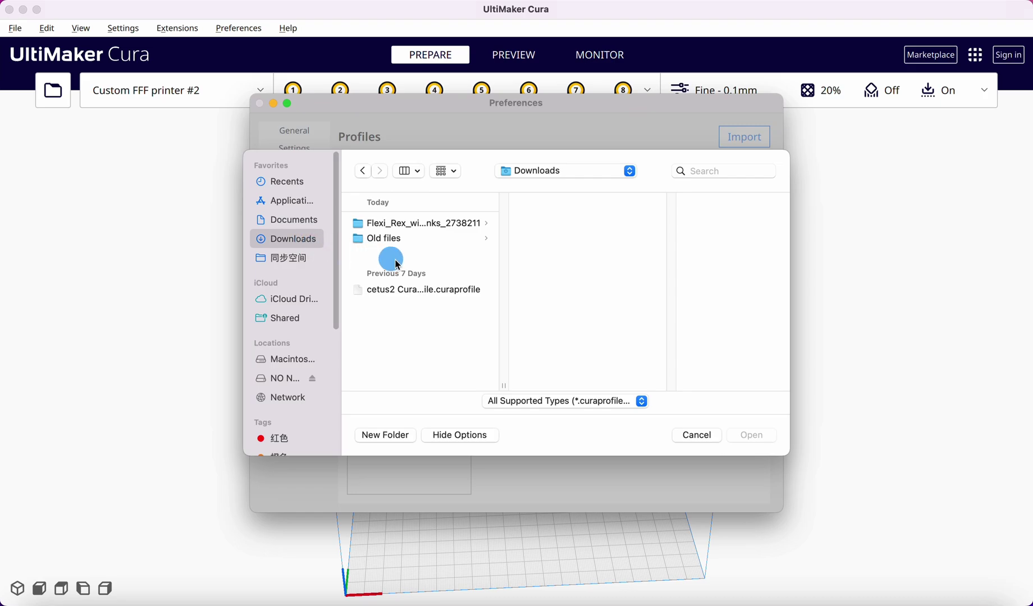
pyautogui.click(429, 289)
pyautogui.click(773, 435)
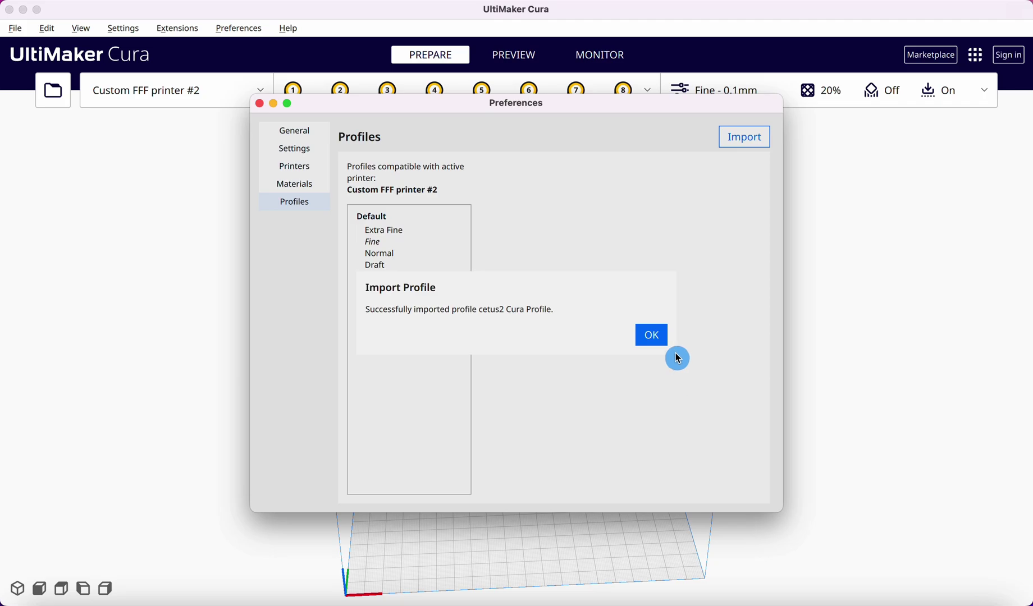
pyautogui.click(656, 337)
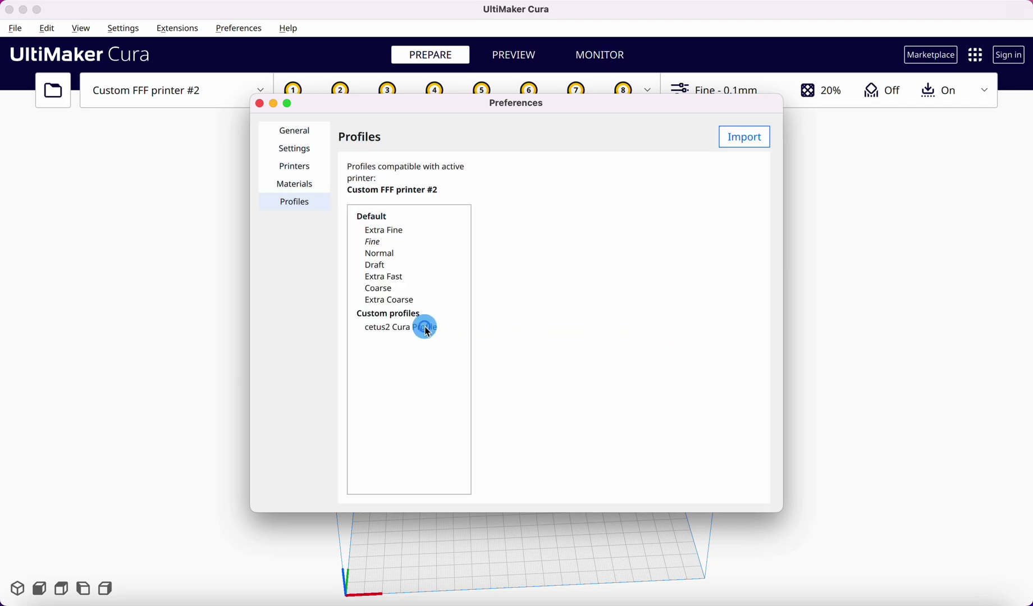
# Activate the imported cetus2 Cura Profile and close Preferences
pyautogui.click(430, 335)
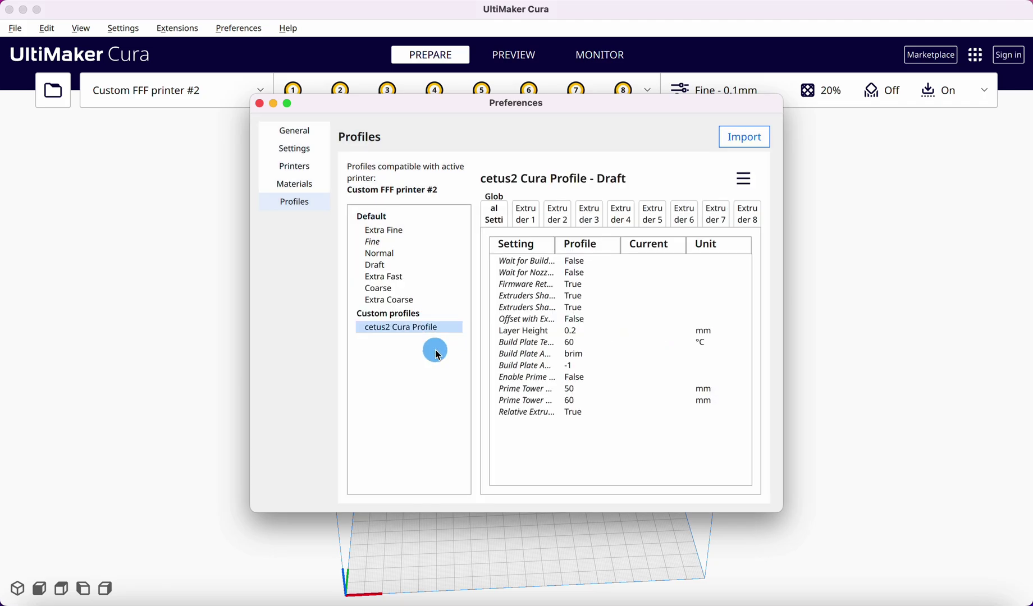
pyautogui.click(743, 178)
pyautogui.click(721, 212)
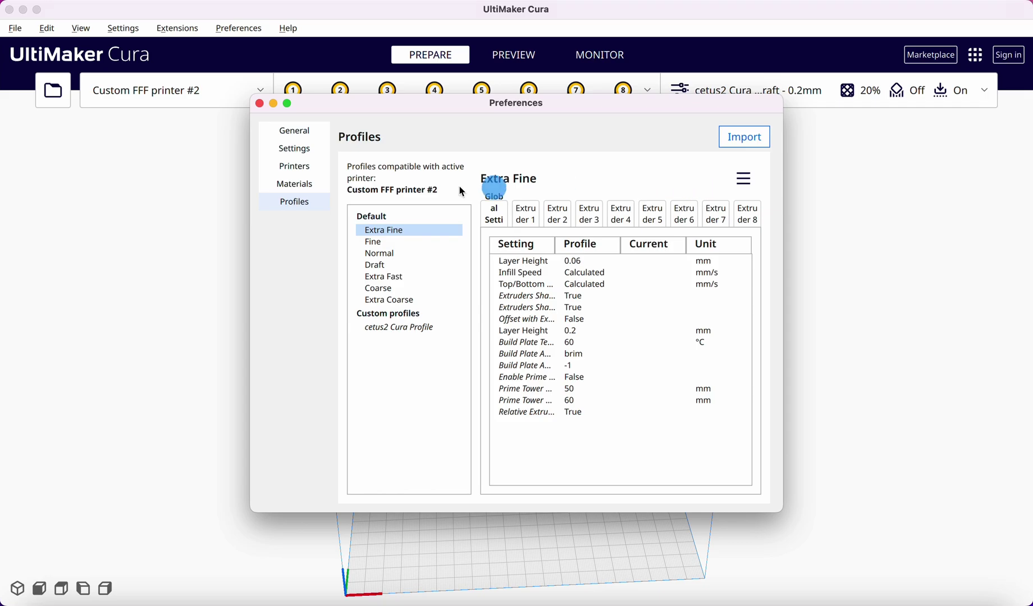
pyautogui.click(260, 104)
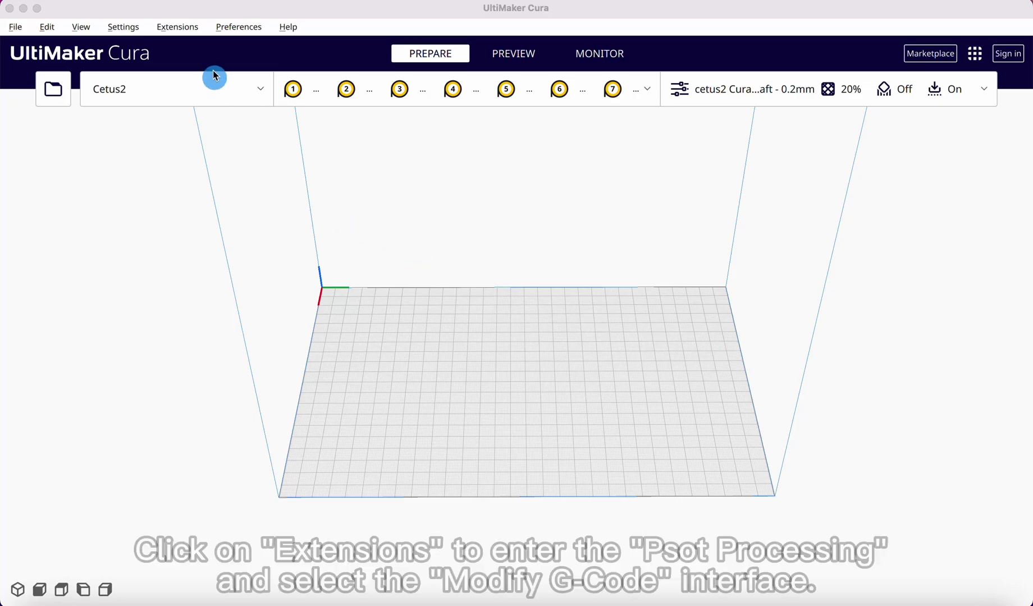
# Add a Search and Replace script in Modify G-Code changing ;LAYER:0 to ;LAYER:1
pyautogui.click(194, 32)
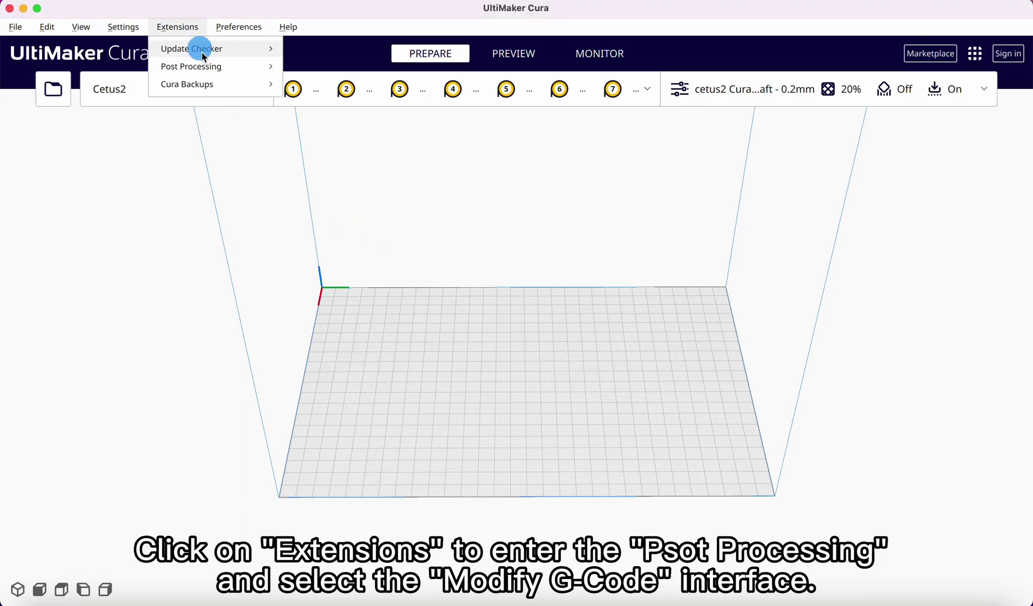
pyautogui.moveTo(203, 65)
pyautogui.click(307, 68)
pyautogui.click(351, 179)
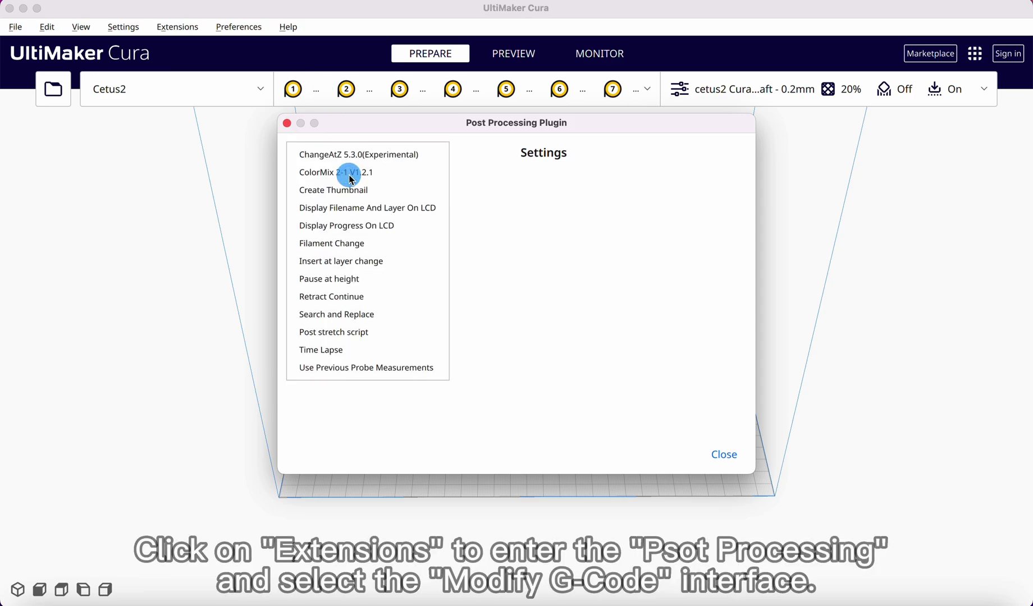
pyautogui.click(381, 317)
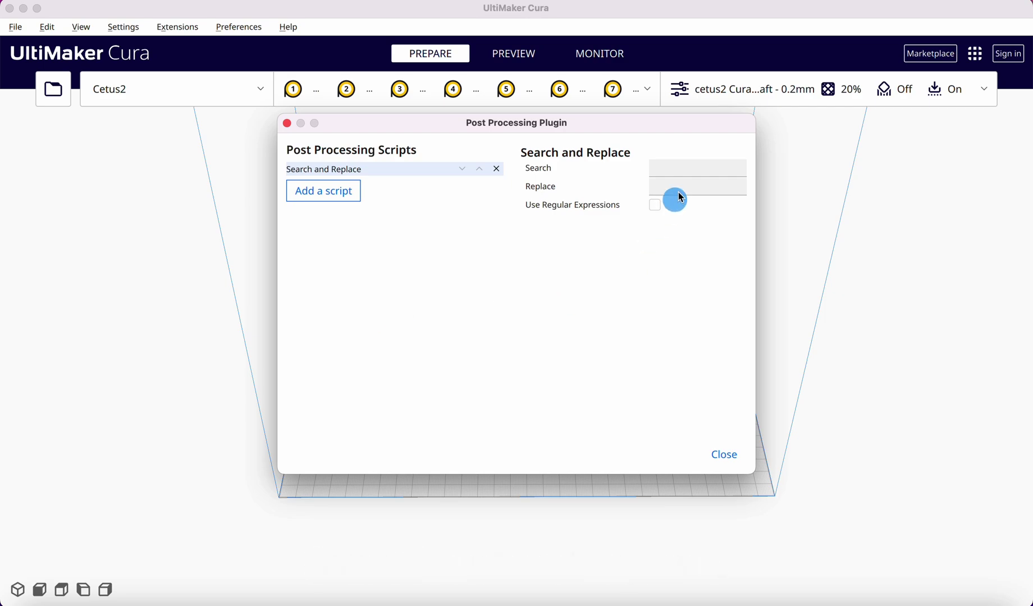
pyautogui.click(684, 165)
pyautogui.write(';LAYER:0')
pyautogui.press('super+a')
pyautogui.click(716, 187)
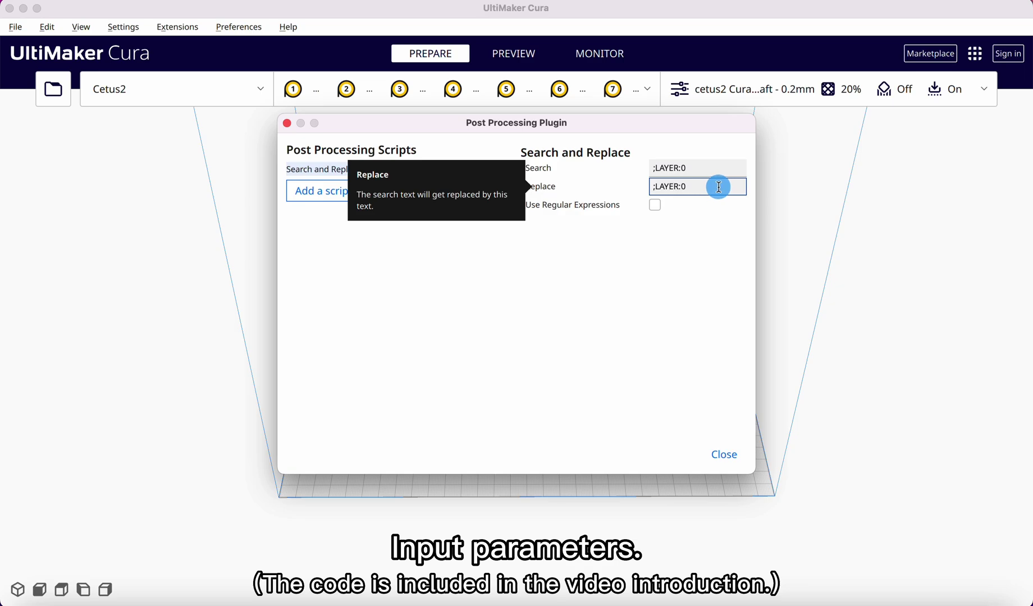
pyautogui.write(';LAYER:1')
pyautogui.press('super+a')
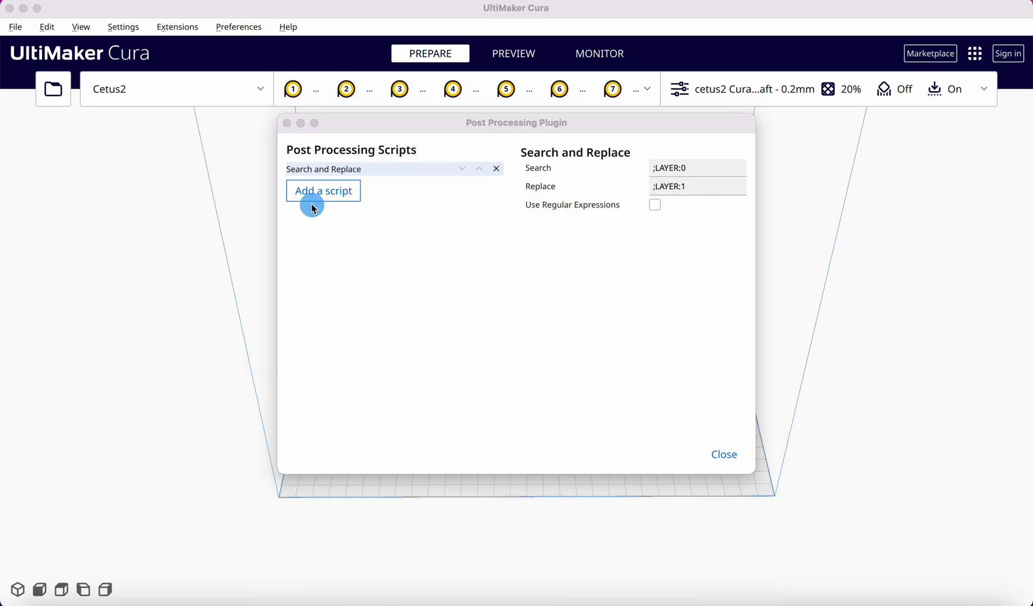
# Add a second Search and Replace script changing ;LAYER: to M73 L, then close
pyautogui.click(320, 191)
pyautogui.click(421, 324)
pyautogui.click(705, 169)
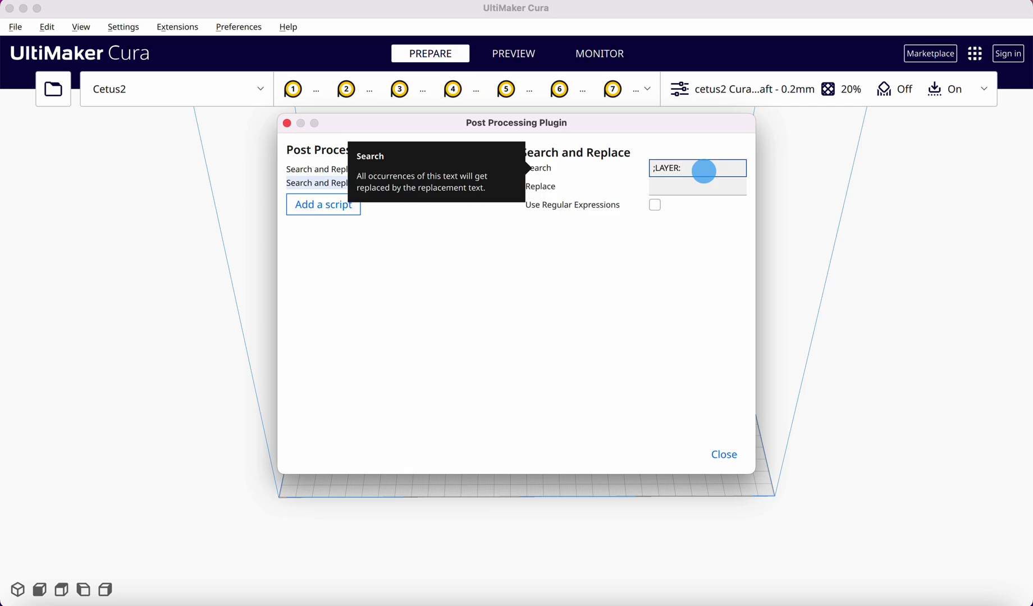
pyautogui.click(708, 186)
pyautogui.write('M73 L')
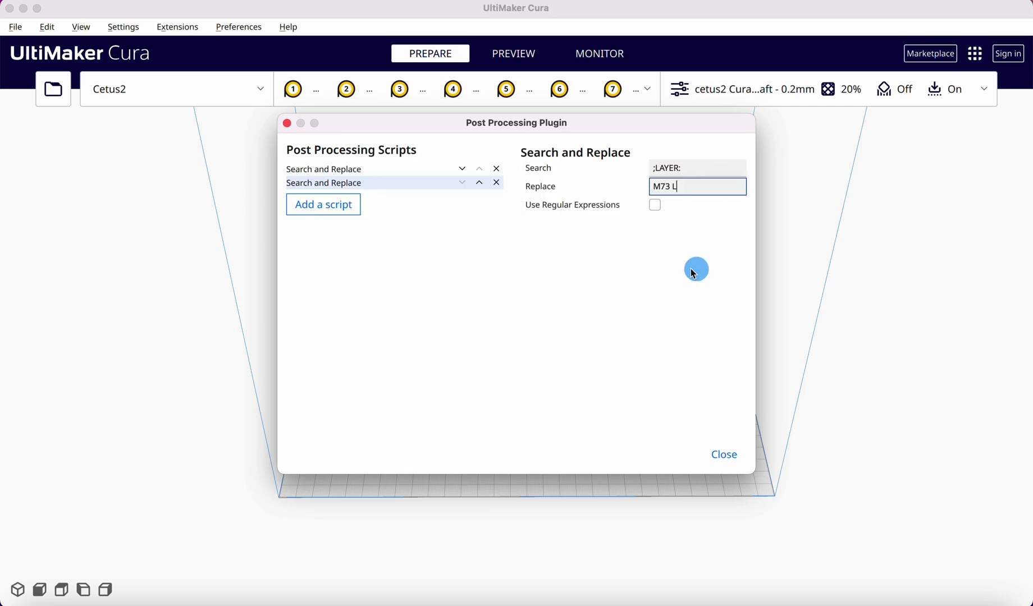
pyautogui.click(729, 455)
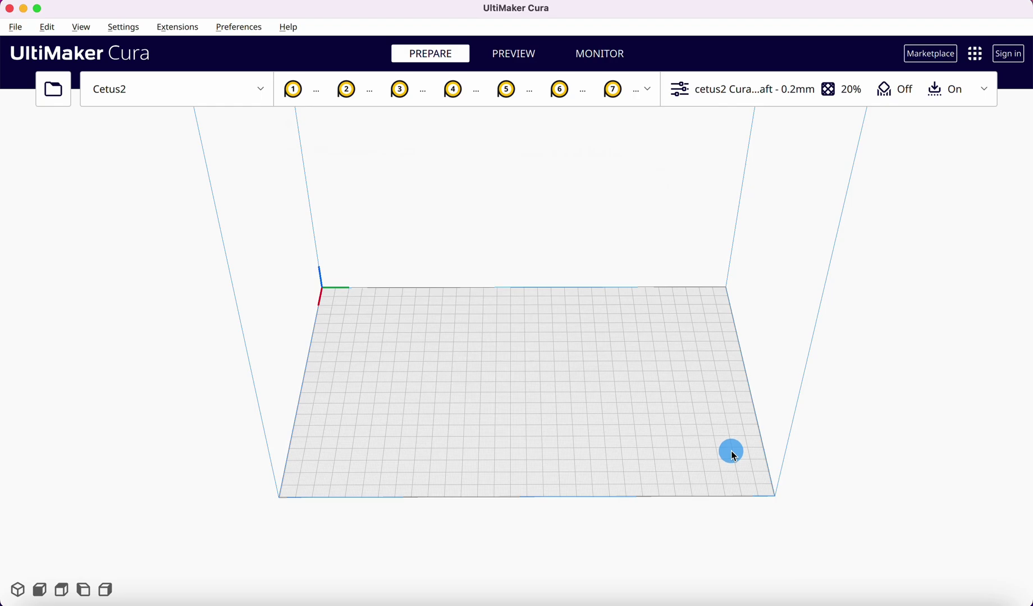
# Search settings for 'offset', enable Extensive Z Offset Processing and set Z Offset to -0.4
pyautogui.moveTo(733, 454); pyautogui.dragTo(587, 294, button='right')
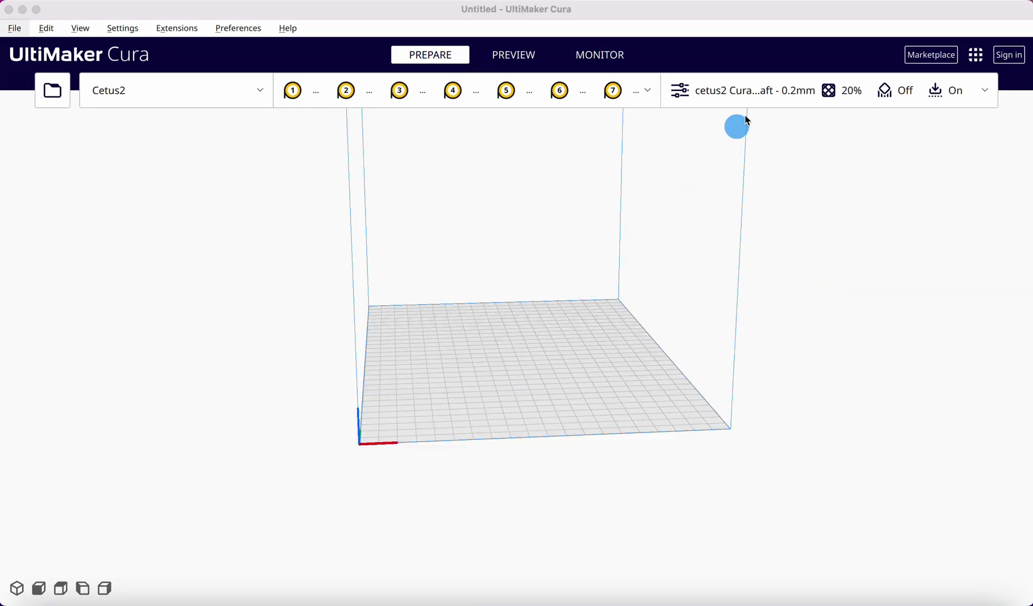
pyautogui.click(758, 88)
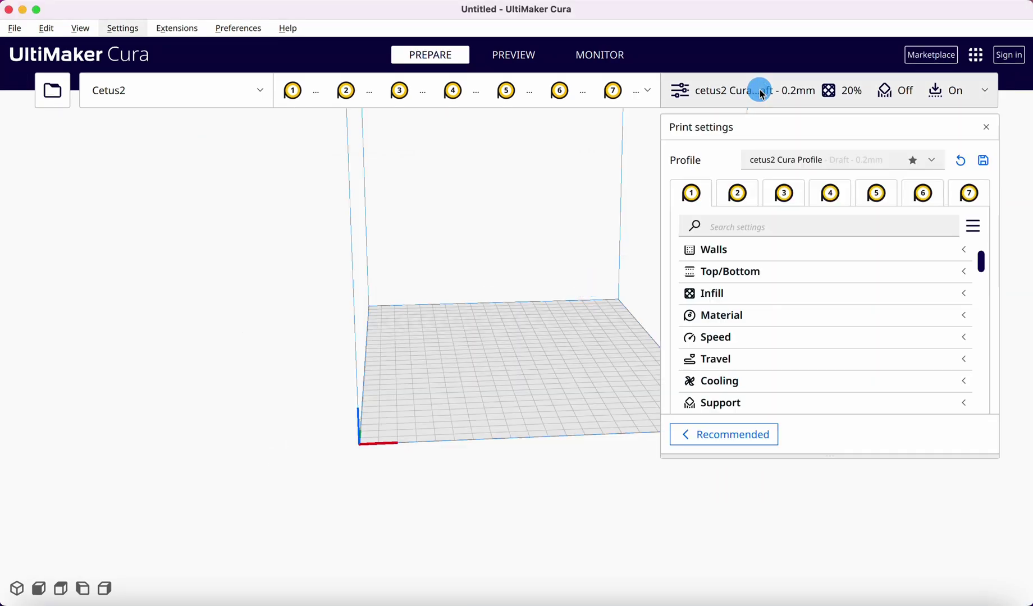
pyautogui.click(748, 224)
pyautogui.write('offset')
pyautogui.scroll(-5, 751, 298)
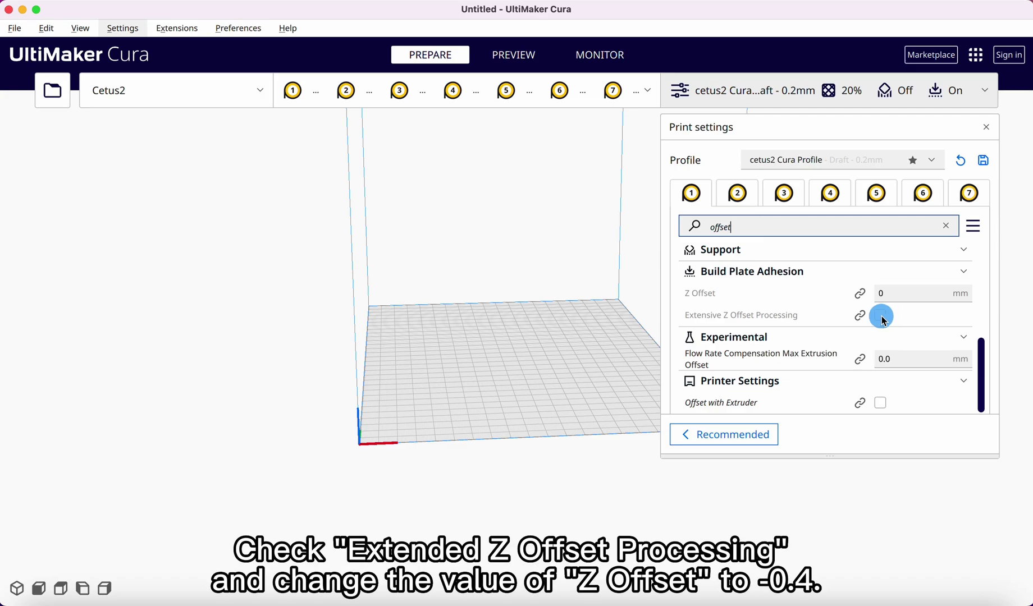
pyautogui.click(880, 315)
pyautogui.click(889, 293)
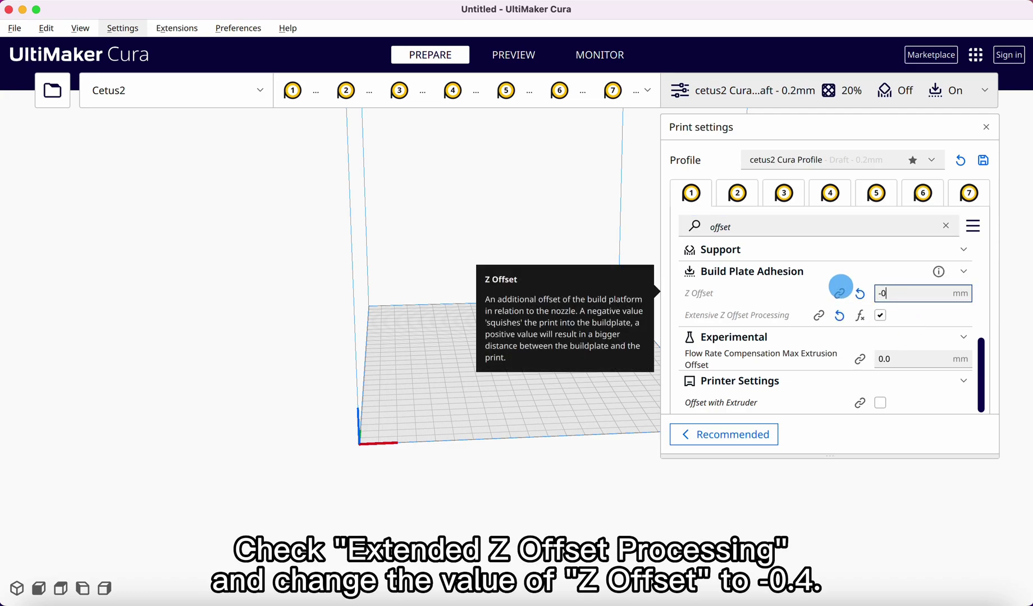
pyautogui.write('4')
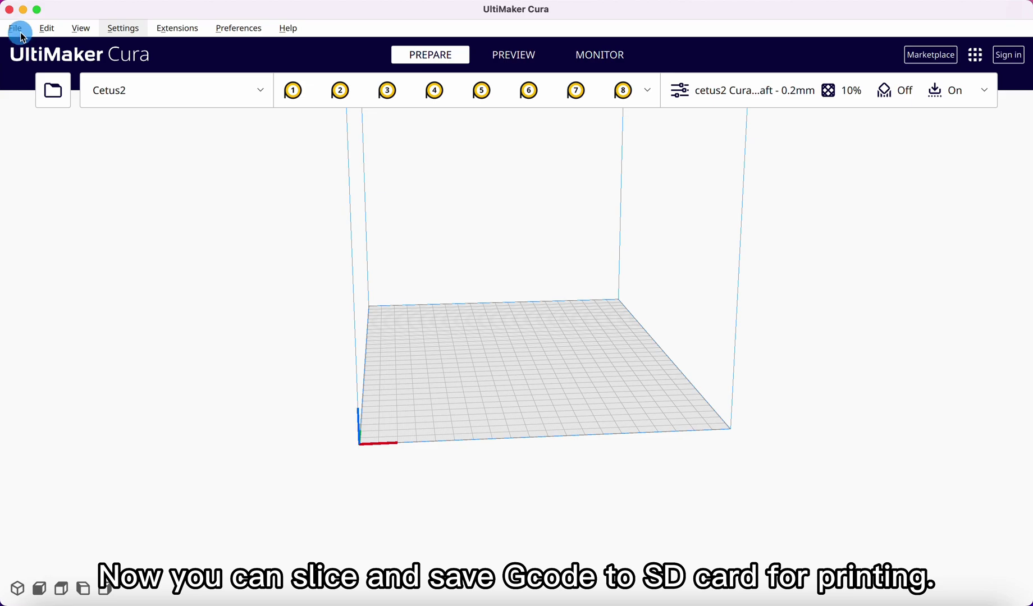
# Load Flexi-Rex-improved.stl onto the build plate
pyautogui.click(17, 30)
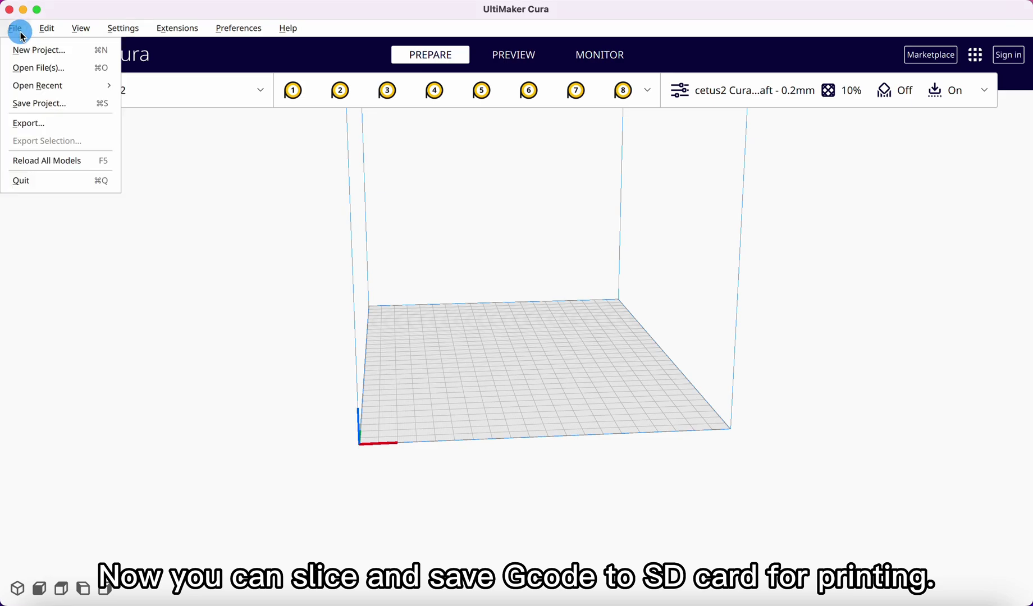
pyautogui.click(32, 66)
pyautogui.click(452, 240)
pyautogui.click(758, 435)
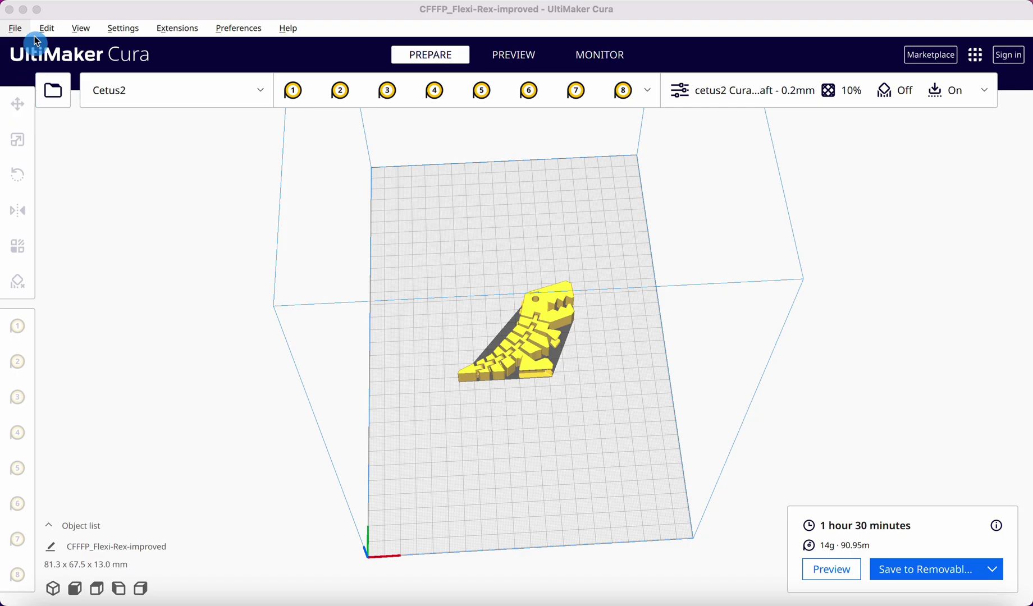
# Export the sliced model to the NO NAME drive and bring up the file-format choices
pyautogui.click(16, 28)
pyautogui.click(68, 129)
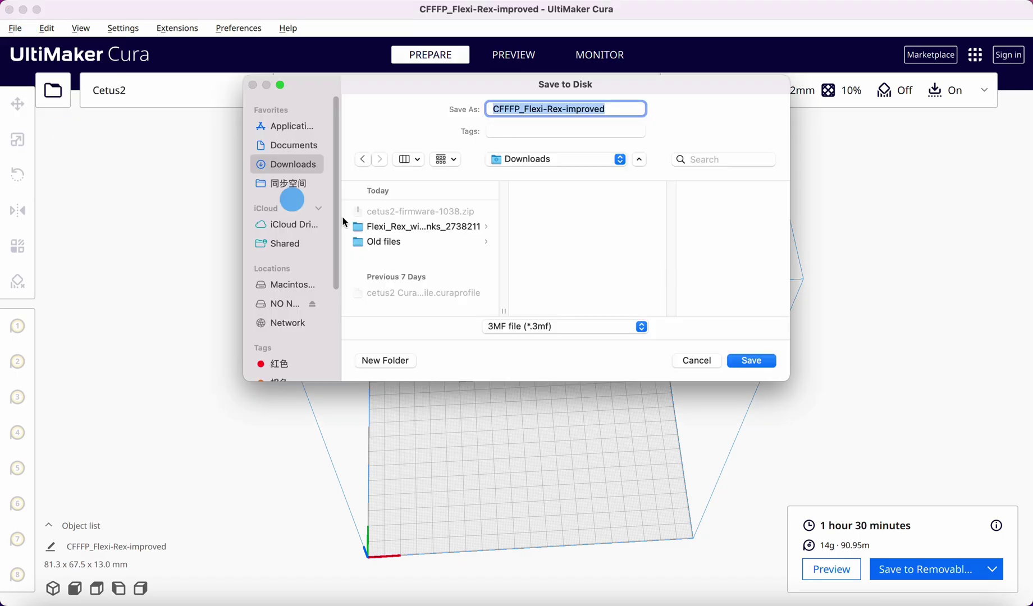
pyautogui.click(292, 303)
pyautogui.click(594, 320)
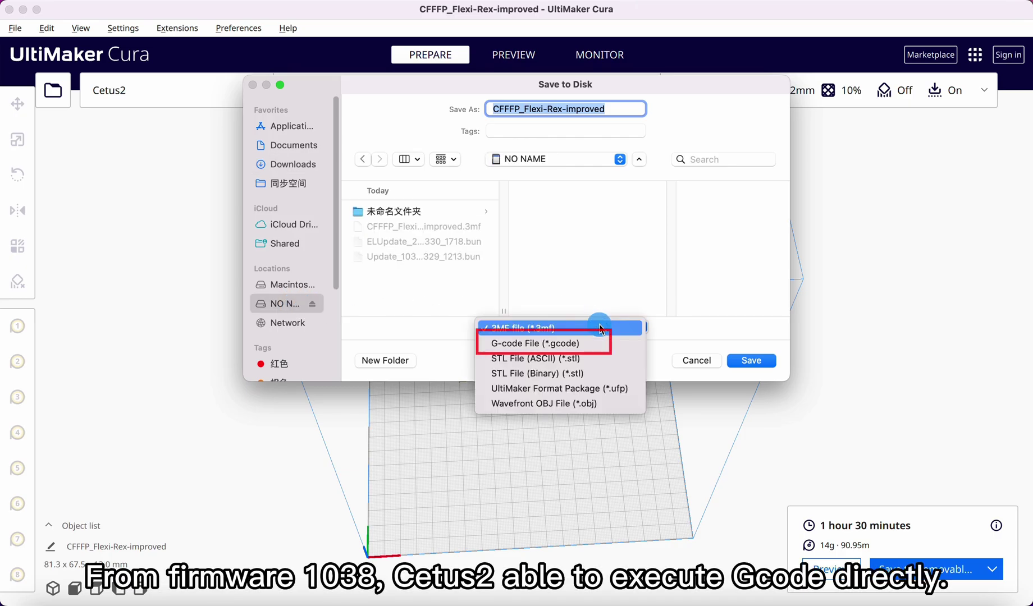